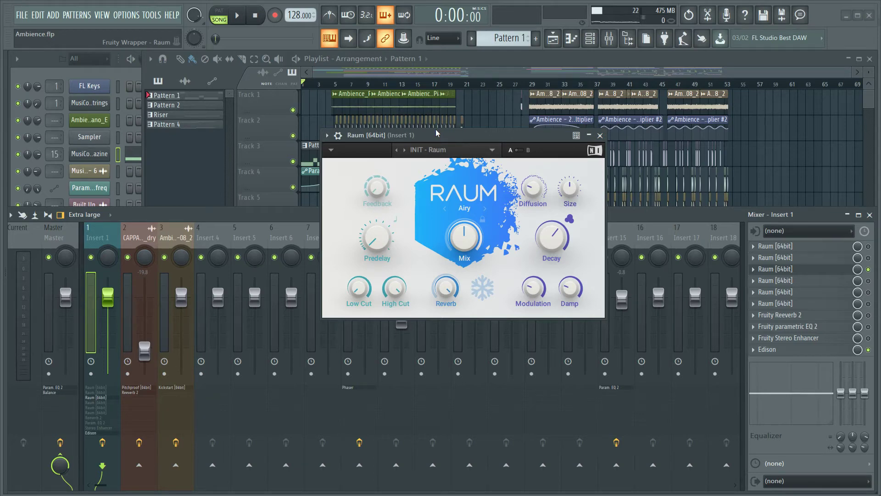
left_click_drag(450, 137, 461, 134)
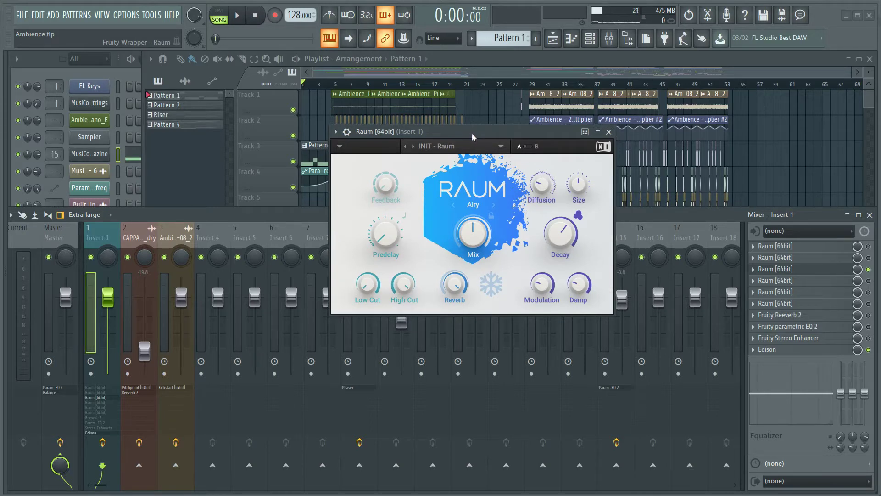
left_click_drag(466, 133, 488, 130)
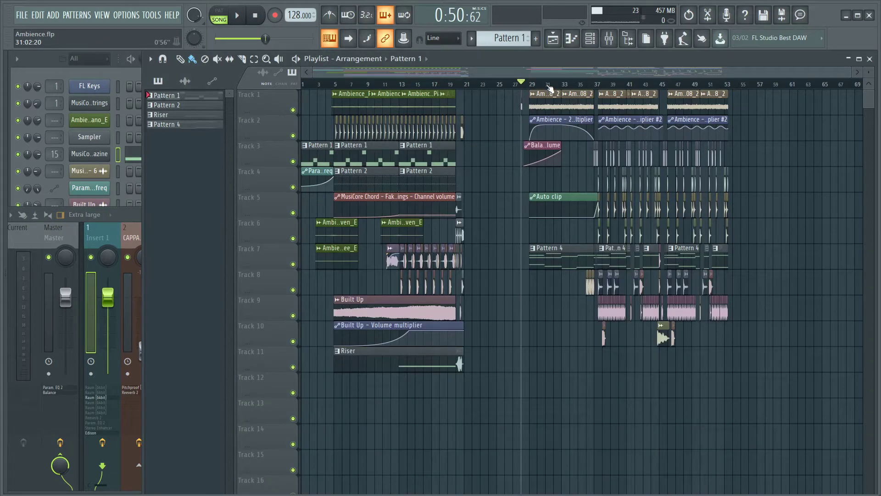
Step: Solo Track 1 in the playlist and listen to the ambience clips from bar 5
scroll(548, 87, "up", 2)
left_click_drag(442, 86, 343, 92)
left_click(293, 109, "ctrl")
key("space")
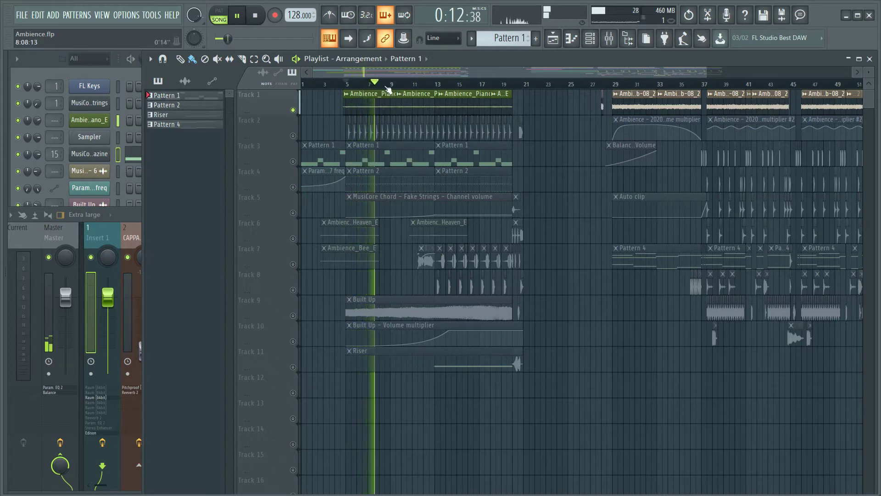
key("space")
scroll(384, 89, "down", 2)
scroll(385, 88, "up", 3)
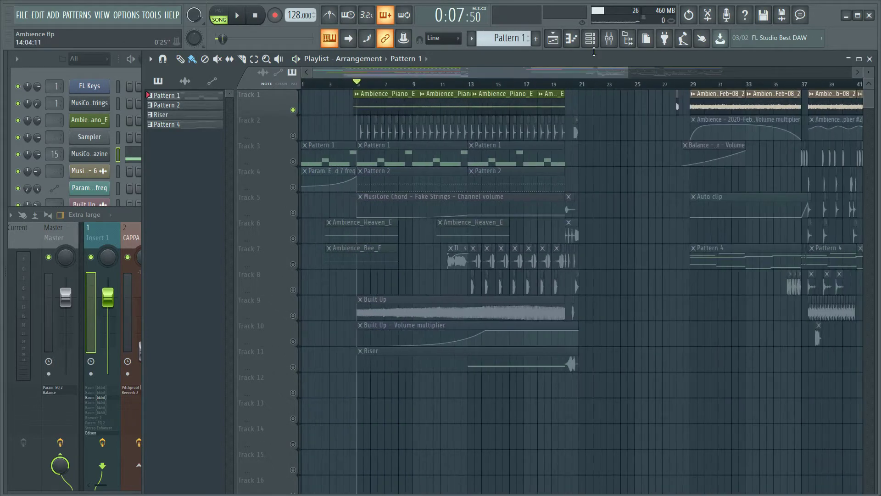
Step: Open the third Raum on mixer Insert 1, enlarge its view size to 200%, and close it
left_click(609, 37)
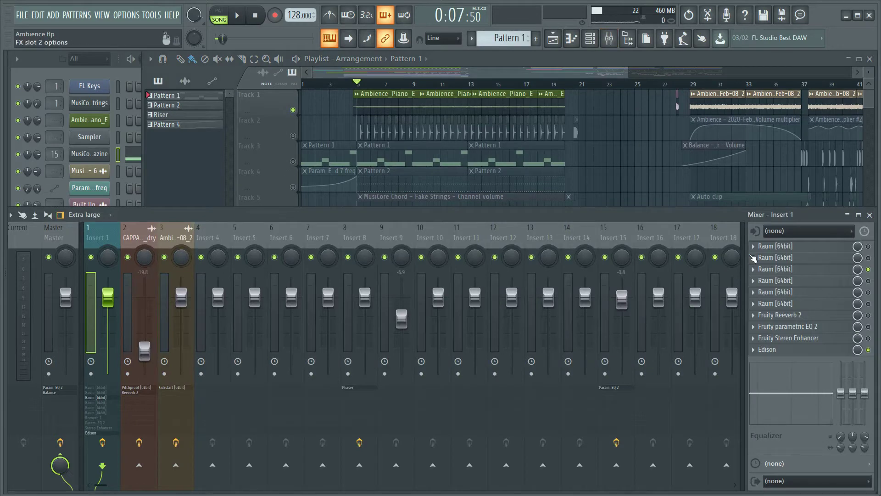
left_click(786, 270)
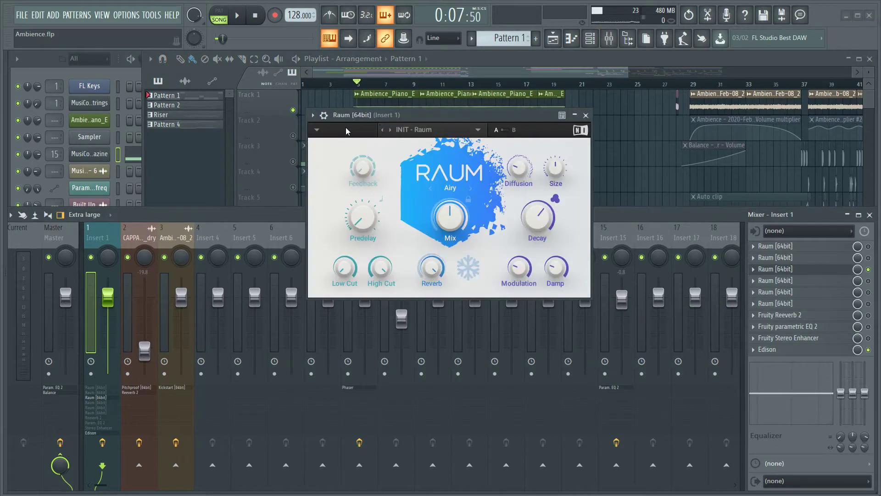
left_click(312, 115)
mouse_move(367, 222)
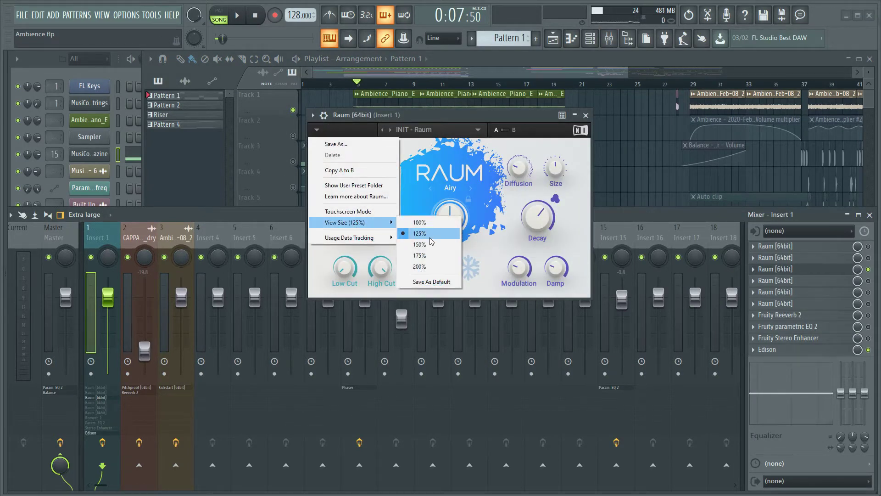
left_click(427, 271)
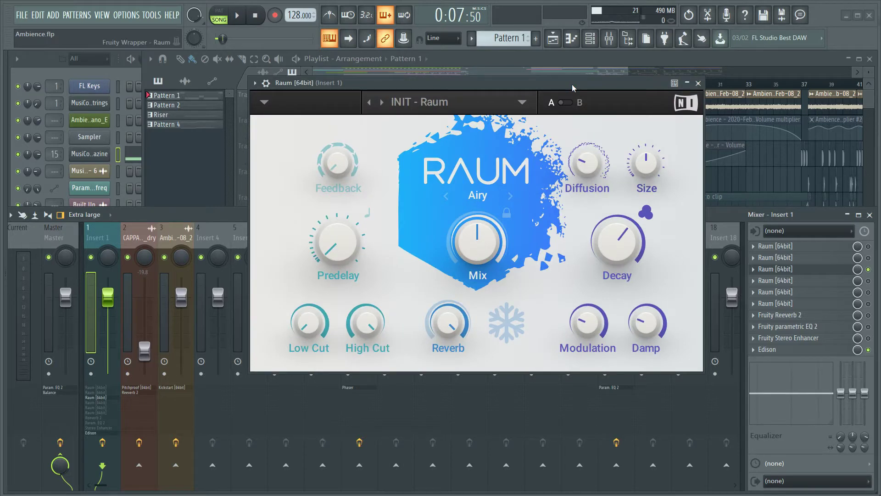
left_click_drag(573, 88, 514, 91)
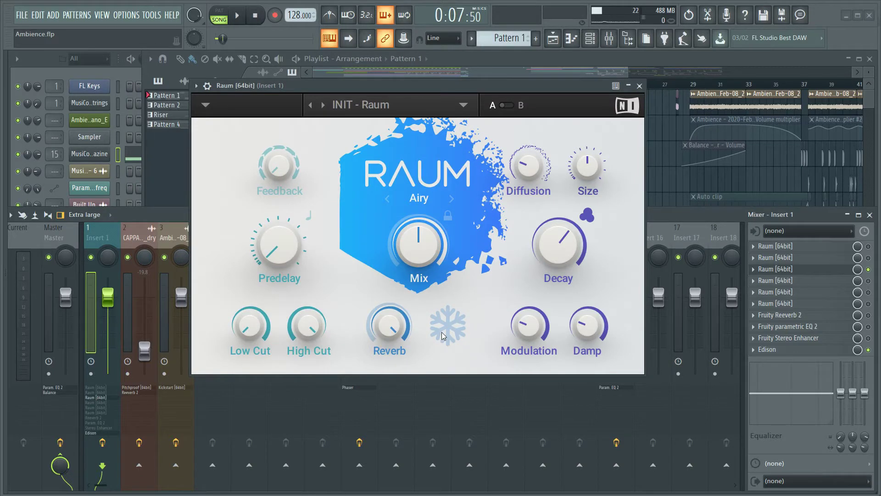
key("ctrl+s")
left_click(639, 85)
left_click(611, 181)
right_click(612, 181)
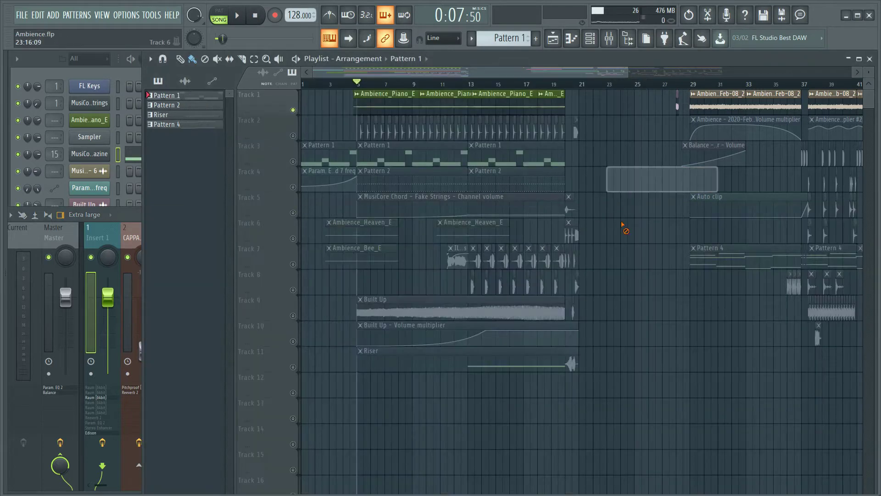
Step: Add a new FL Keys channel at the end of the channel rack and close its instrument window
scroll(621, 222, "down", 3)
scroll(564, 84, "down", 2)
key("F6")
scroll(151, 408, "down", 8)
left_click(96, 487)
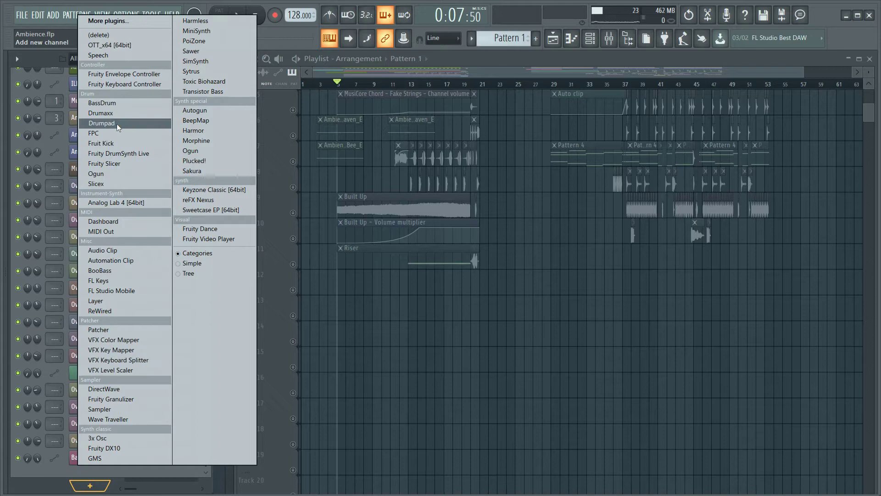
left_click(100, 280)
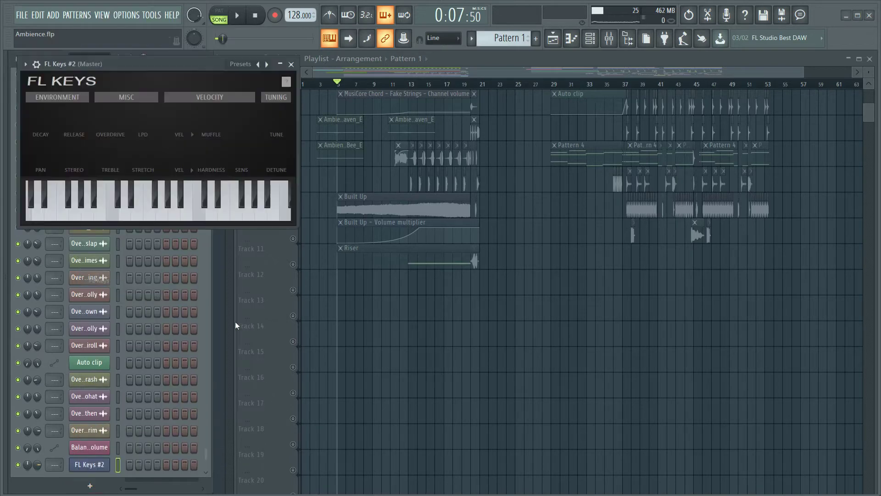
left_click_drag(151, 67, 313, 146)
left_click(447, 138)
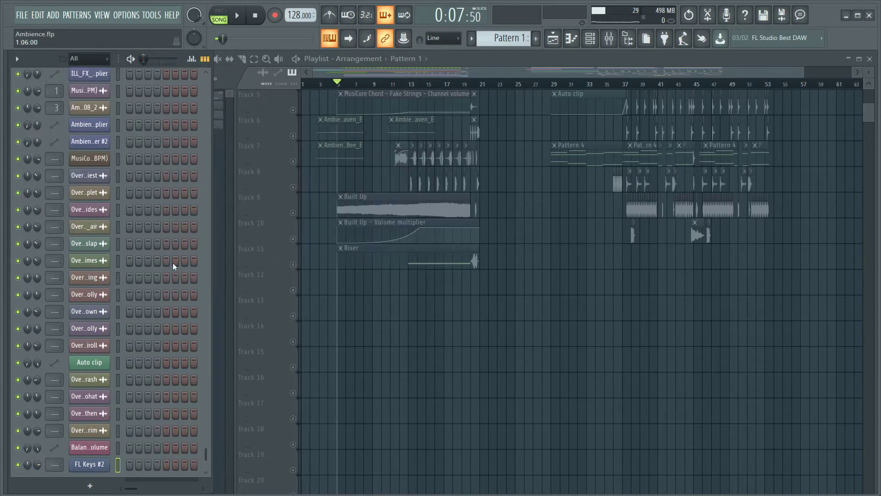
Step: In Pattern 5, draw one long G4 note from the start of the FL Keys #2 piano roll
scroll(172, 263, "down", 1)
right_click(97, 457)
left_click(158, 342)
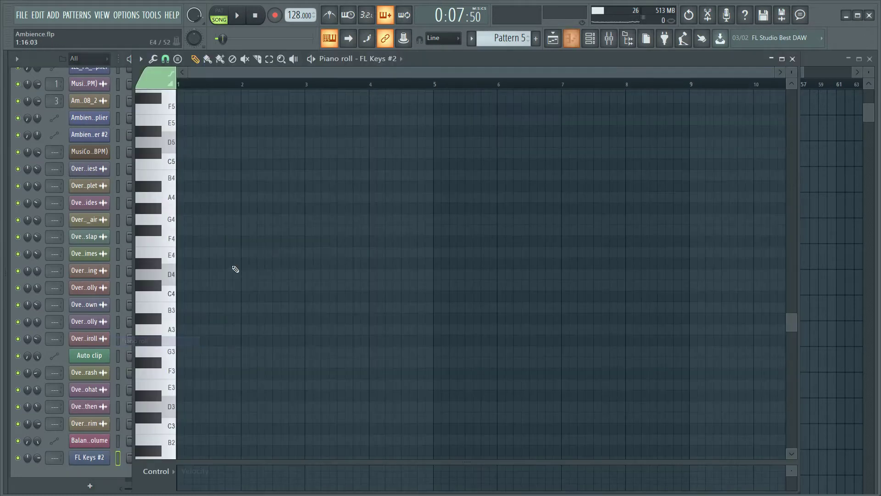
left_click(180, 219)
left_click_drag(184, 221, 441, 231)
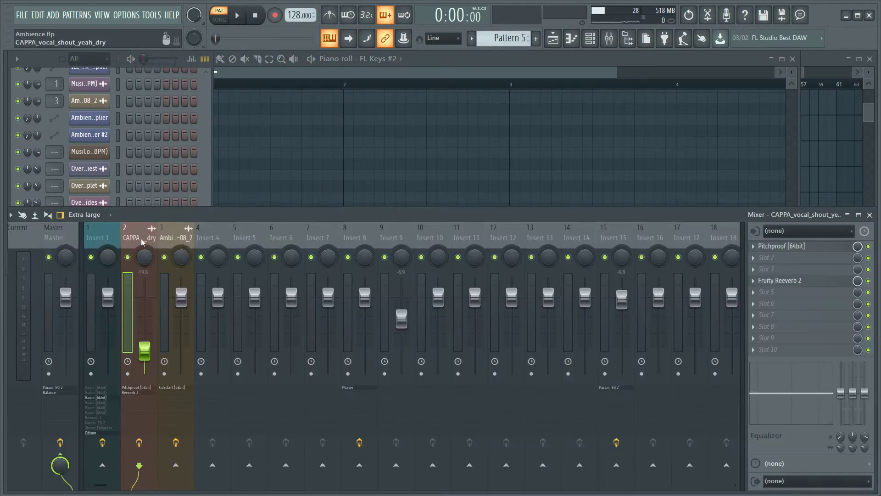
Step: Route the FL Keys #2 channel to mixer track 1
left_click(60, 64)
scroll(57, 457, "down", 1)
key("F9")
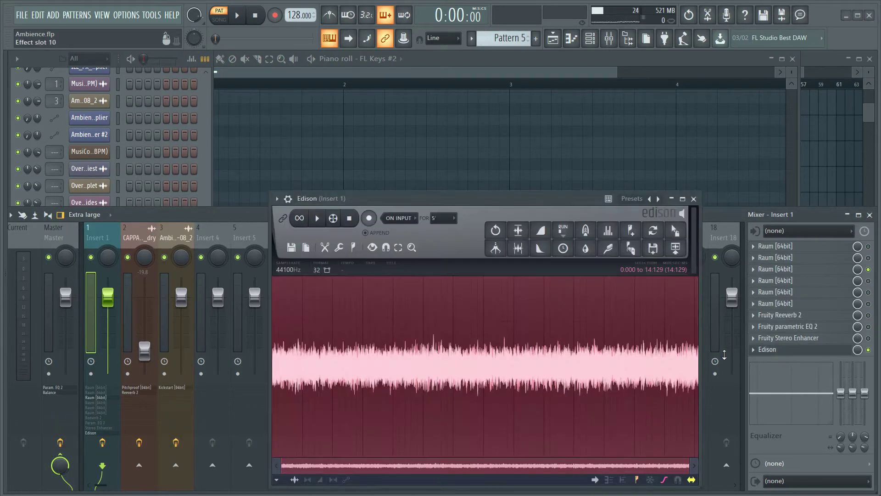
Step: Clear the existing recording from Edison on mixer Insert 1 and close Edison
left_click(783, 350)
left_click_drag(431, 191, 421, 108)
key("Delete")
key("F6")
left_click(648, 108)
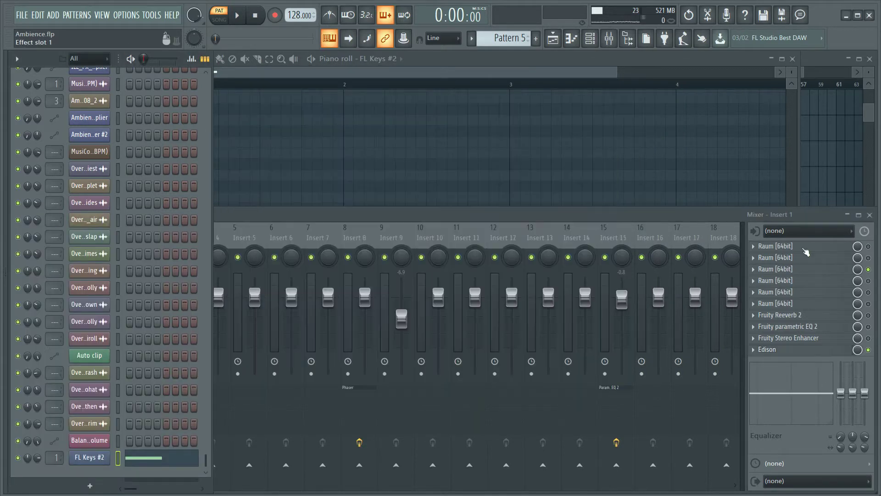
Step: Play Pattern 5 through the active Raum on Insert 1, turn on Freeze, and stop playback
left_click(793, 270)
left_click(72, 63)
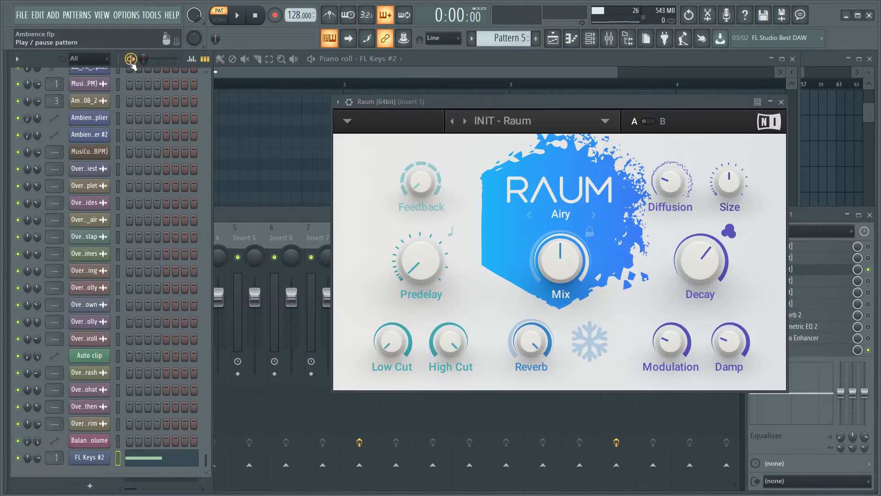
left_click(131, 62)
left_click(588, 348)
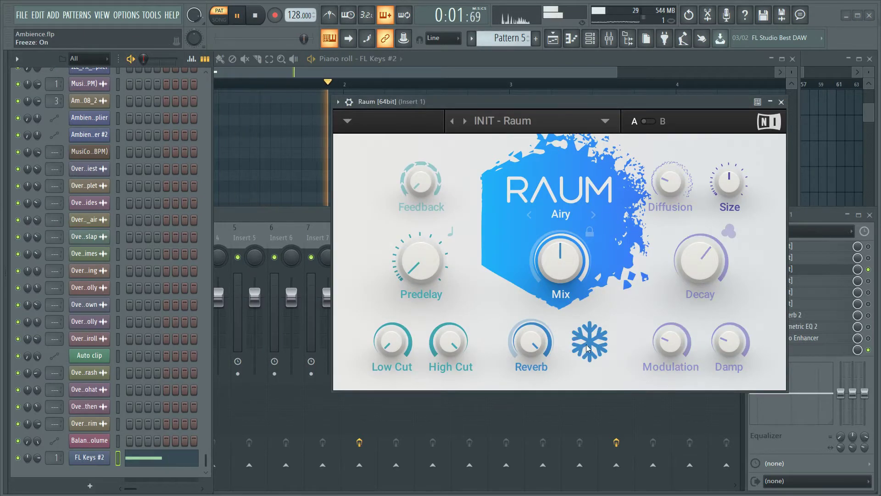
left_click_drag(303, 38, 308, 38)
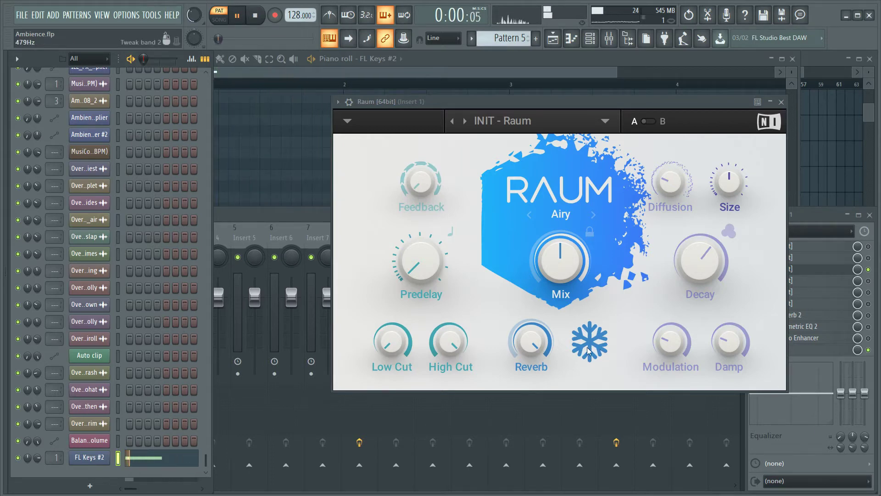
left_click(266, 21)
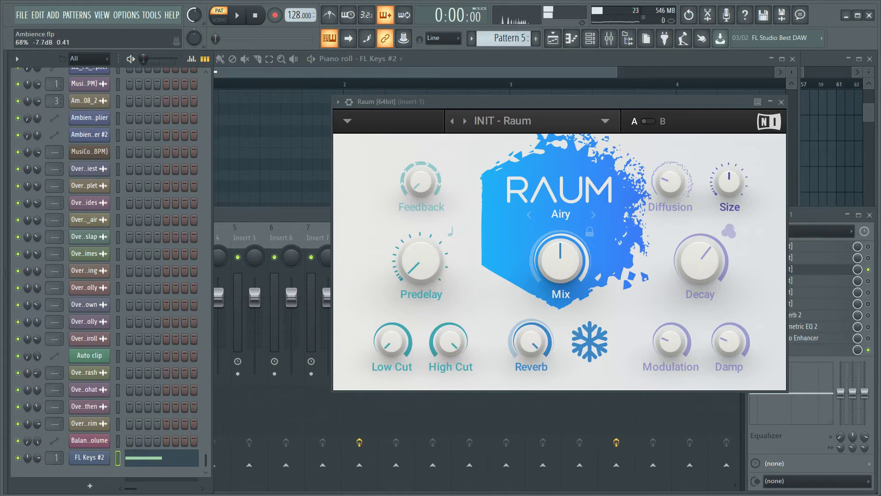
Step: Turn the main volume down to about 23% and back up while the frozen reverb sustains
left_click_drag(194, 15, 194, 25)
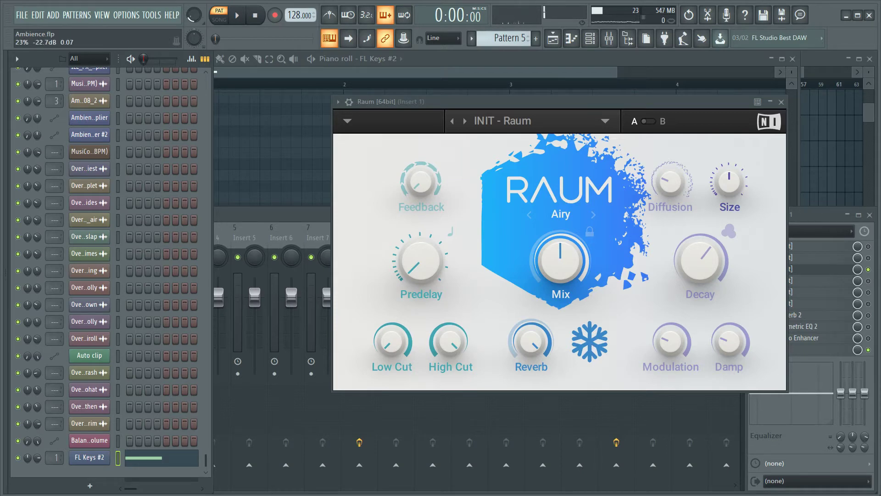
left_click_drag(194, 15, 194, 20)
left_click_drag(194, 15, 194, 10)
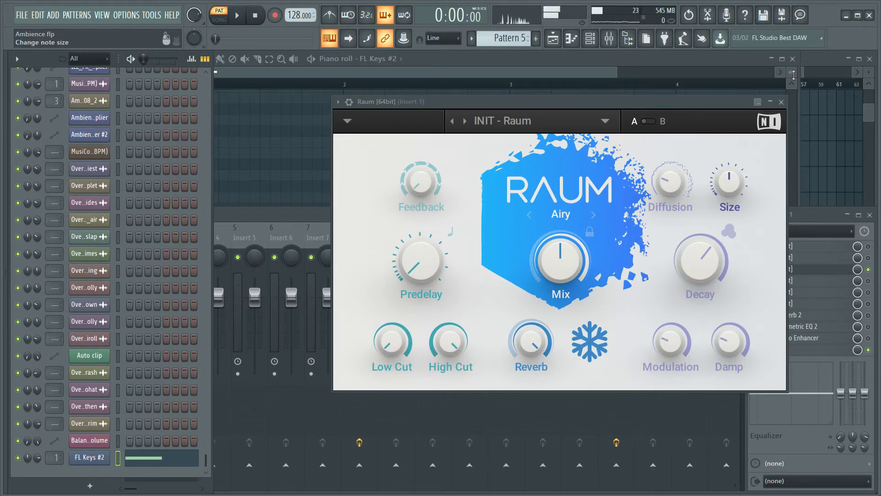
Step: Record about 10 seconds of the frozen reverb in Edison on Insert 1, and reset the main volume
left_click(782, 102)
left_click(779, 351)
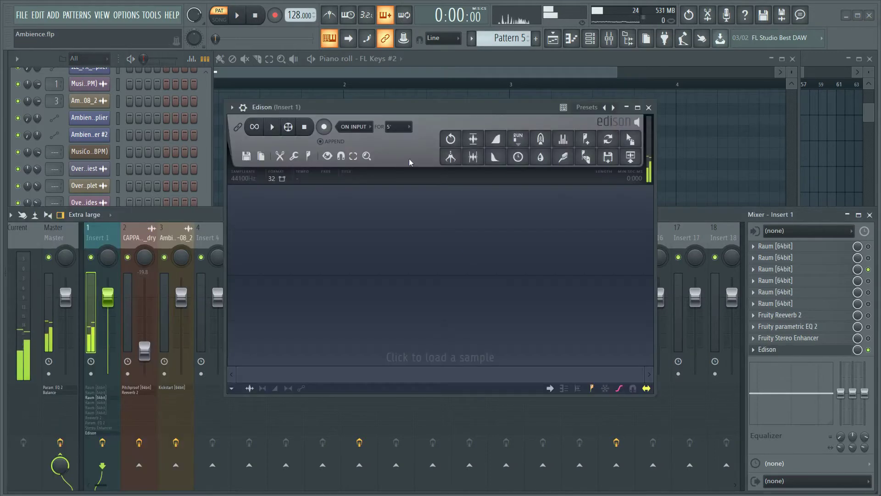
left_click(323, 127)
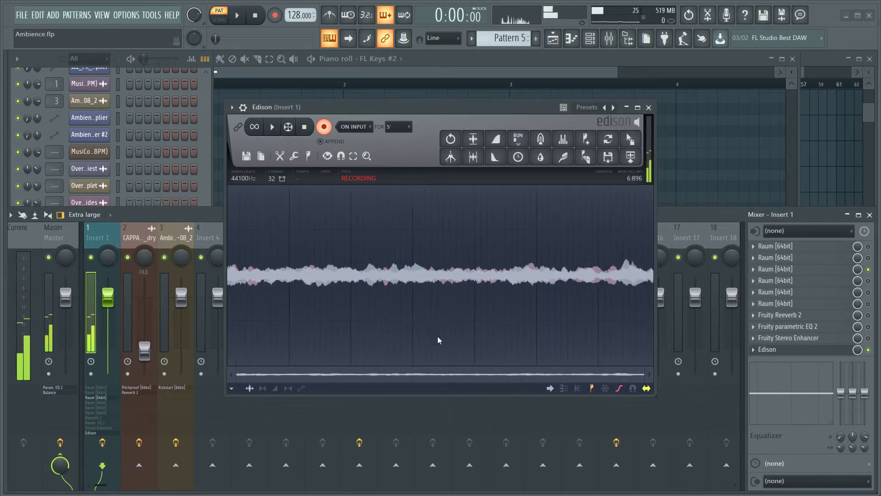
left_click(324, 127)
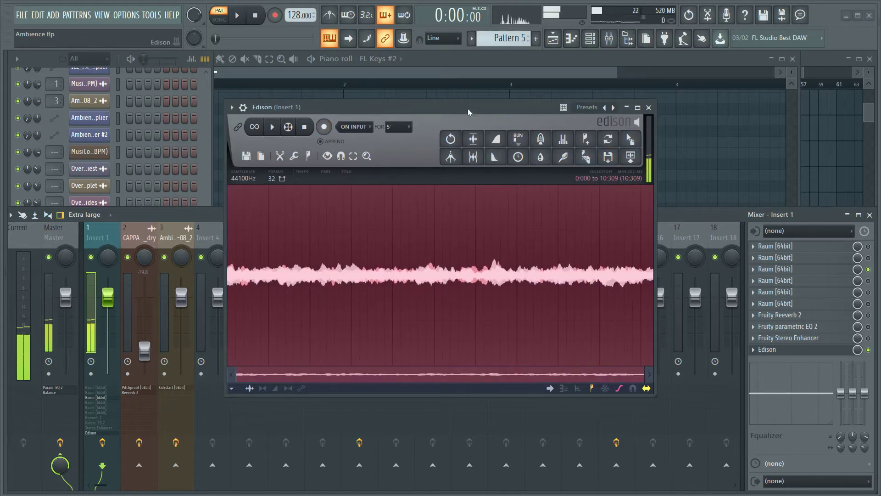
right_click(195, 17)
left_click(217, 25)
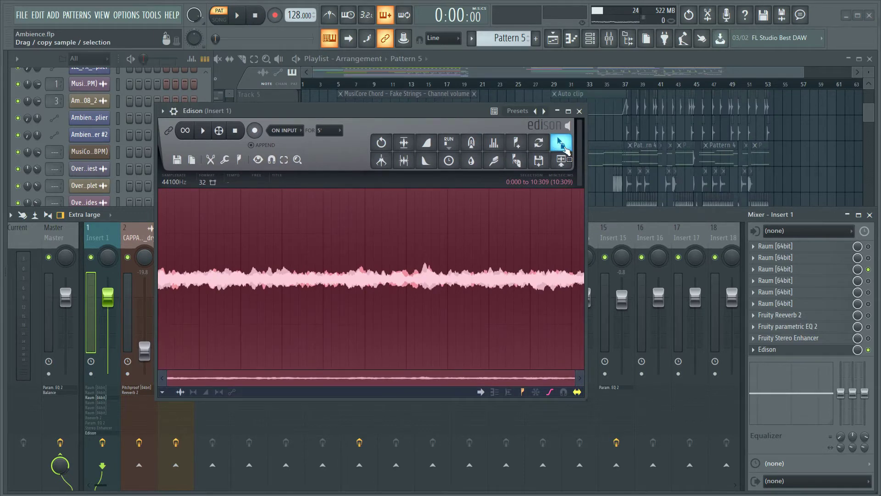
Step: Place the Edison recording in the playlist on Track 5 at bar 57
left_click_drag(562, 146, 802, 96)
left_click(548, 85)
scroll(549, 91, "up", 3)
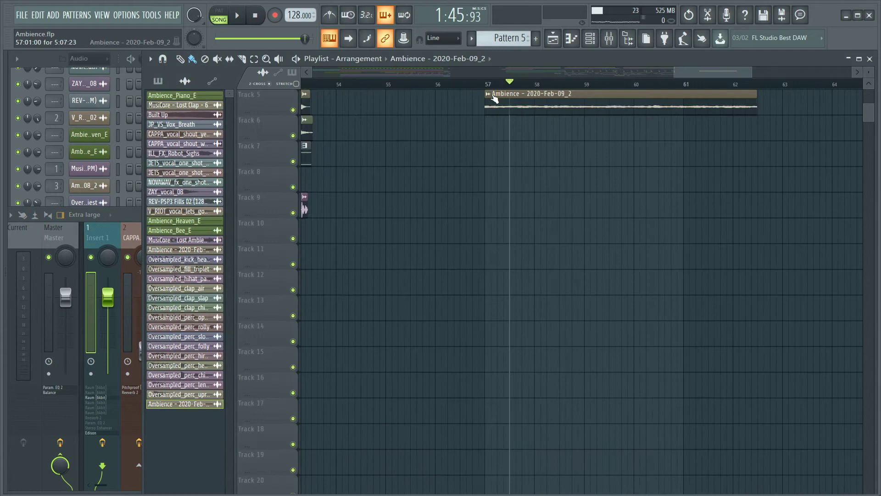
left_click(487, 95)
left_click(412, 149)
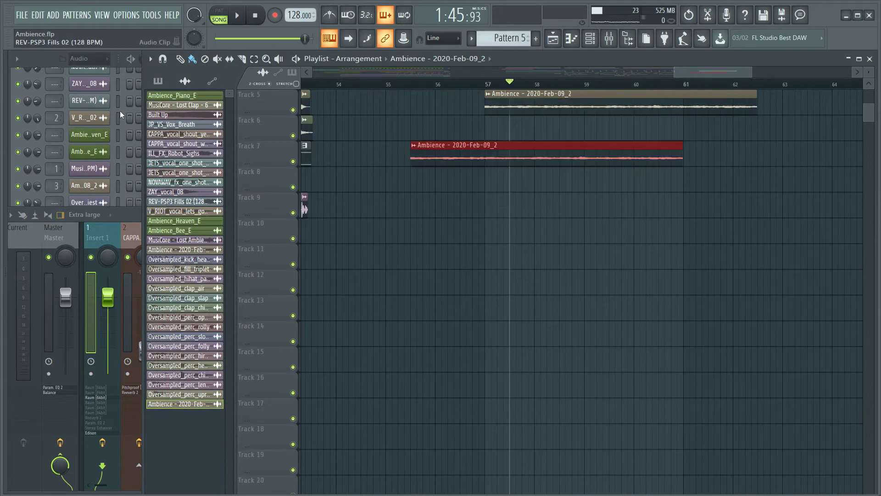
right_click(510, 160)
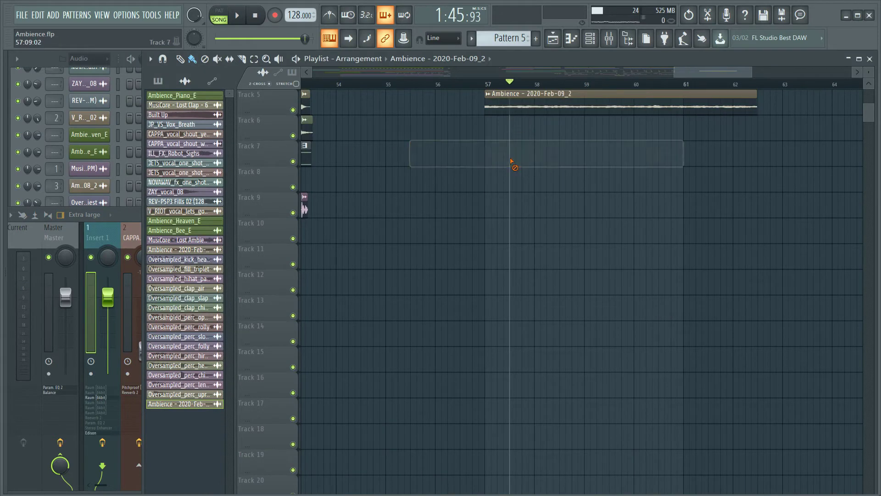
Step: Rename the new audio clip on Track 5 to "Ambiencepiano G"
left_click(488, 94)
left_click(515, 164)
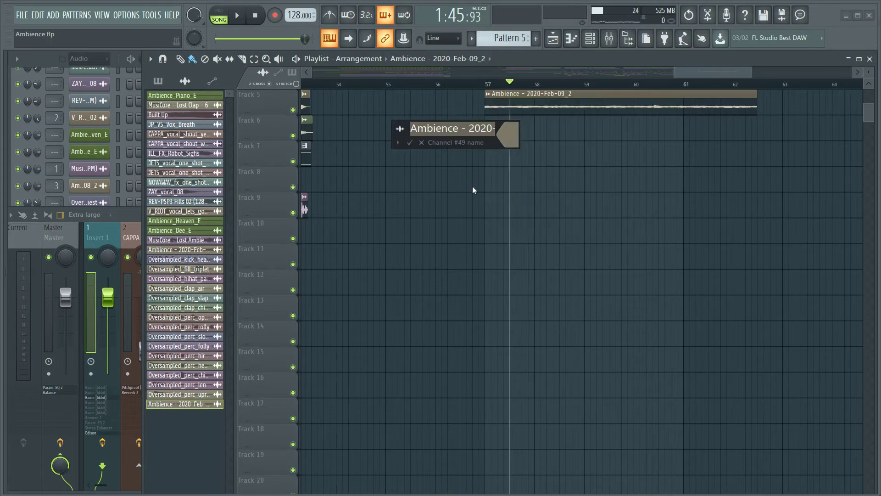
left_click_drag(458, 129, 852, 139)
type("Ambiencepiano")
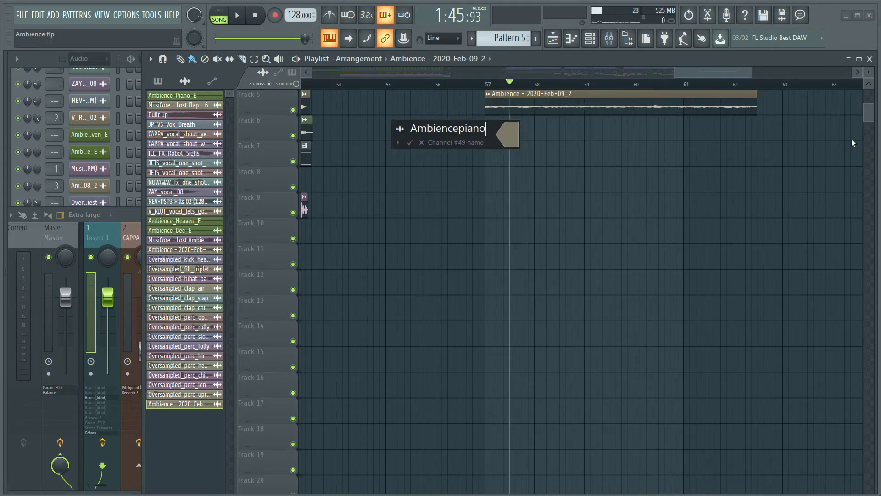
type(" G")
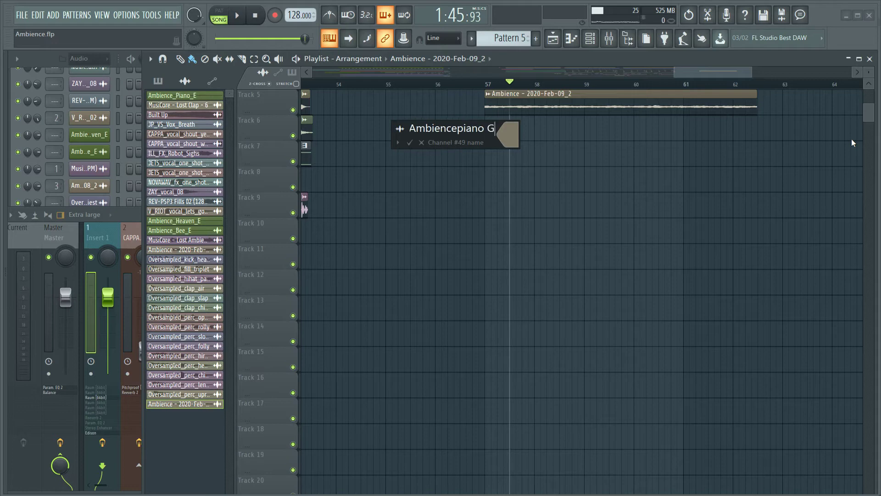
key("Return")
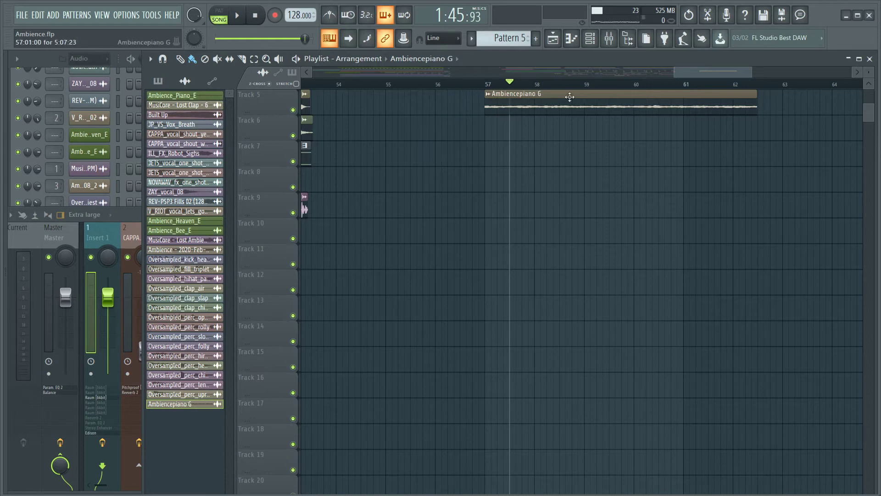
double_click(523, 99)
left_click(353, 78)
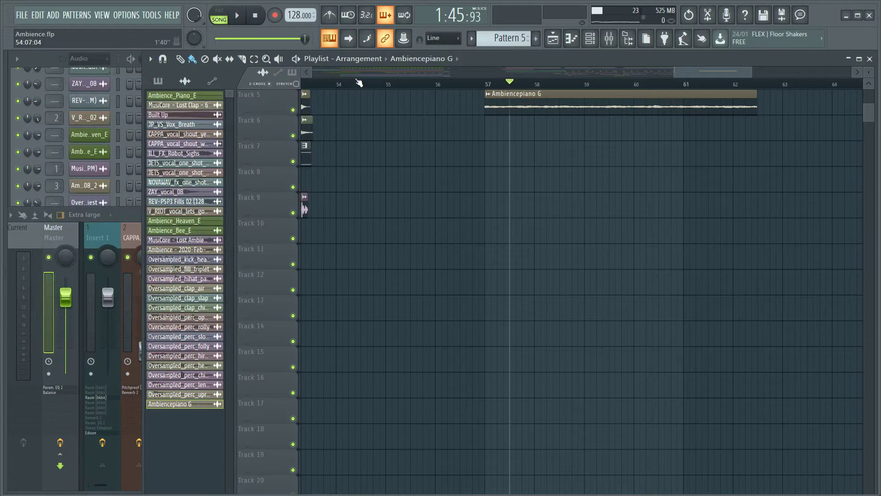
Step: Check the sample settings and time-stretching mode of the Ambiencepiano G clip, and open the mixer
double_click(501, 96)
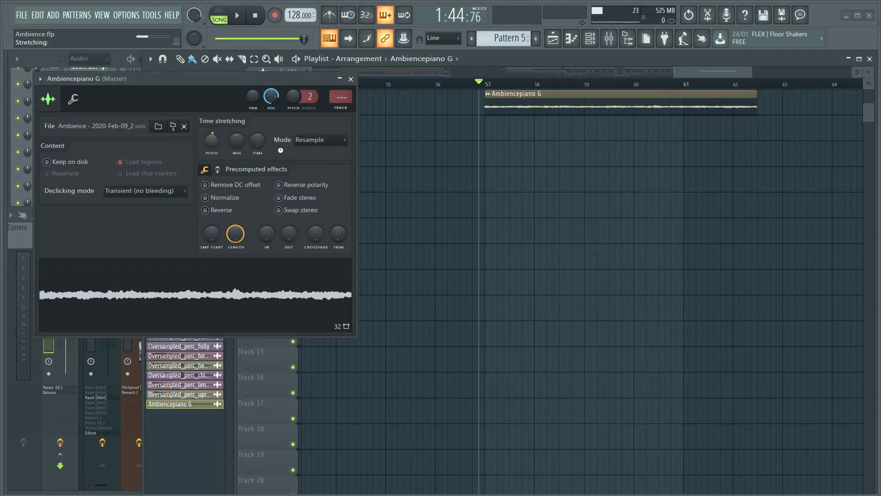
left_click(316, 142)
left_click(351, 79)
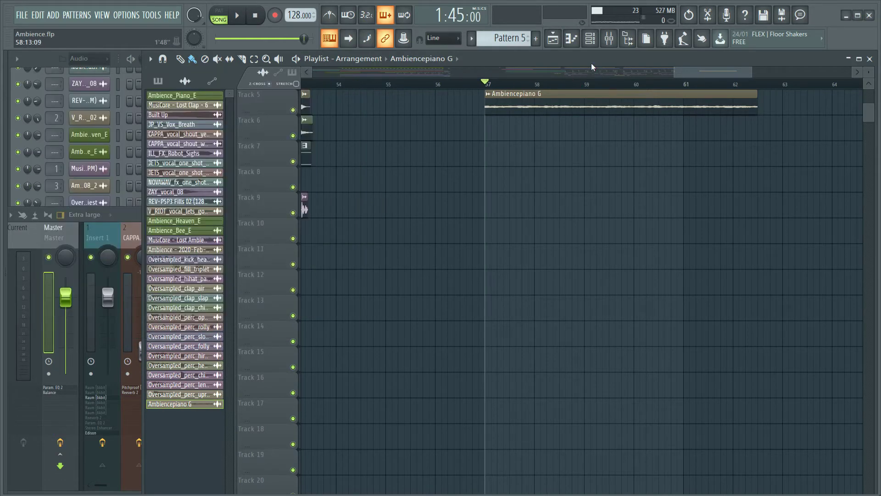
left_click(609, 38)
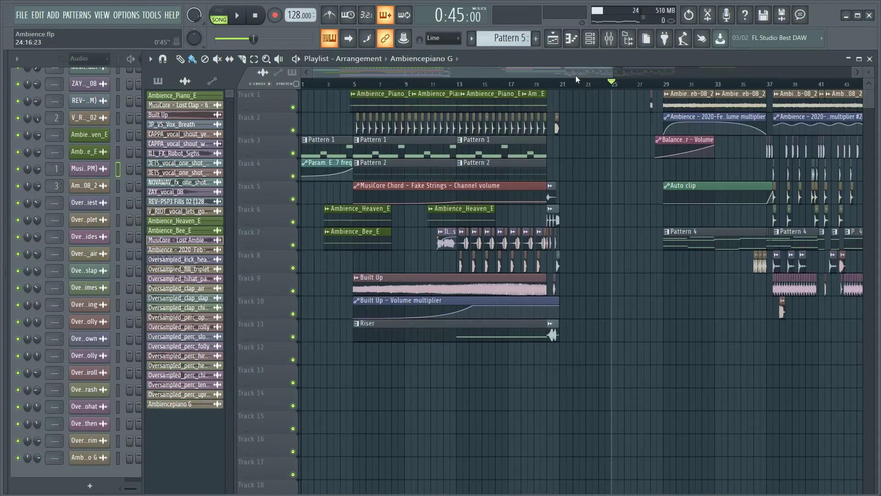
Step: Solo Track 1 in the playlist and play the ambience clips around bars 28 to 30
left_click_drag(576, 76, 659, 77)
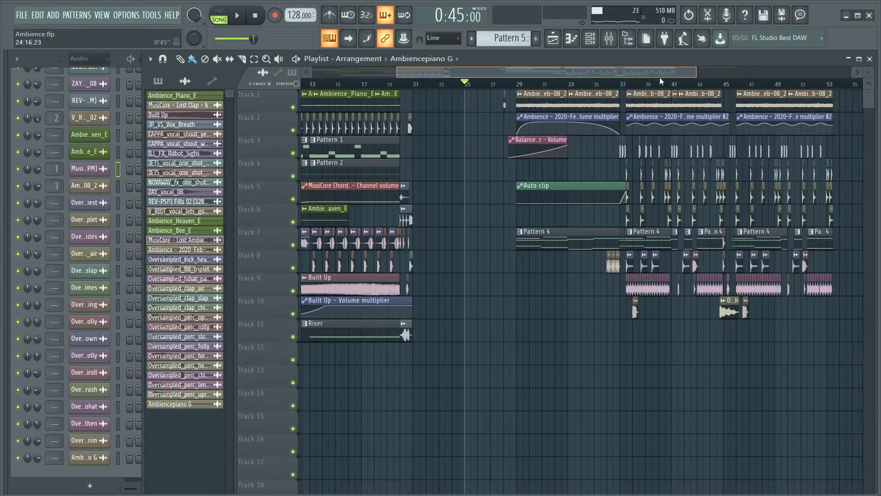
scroll(500, 87, "up", 1)
scroll(565, 75, "down", 3)
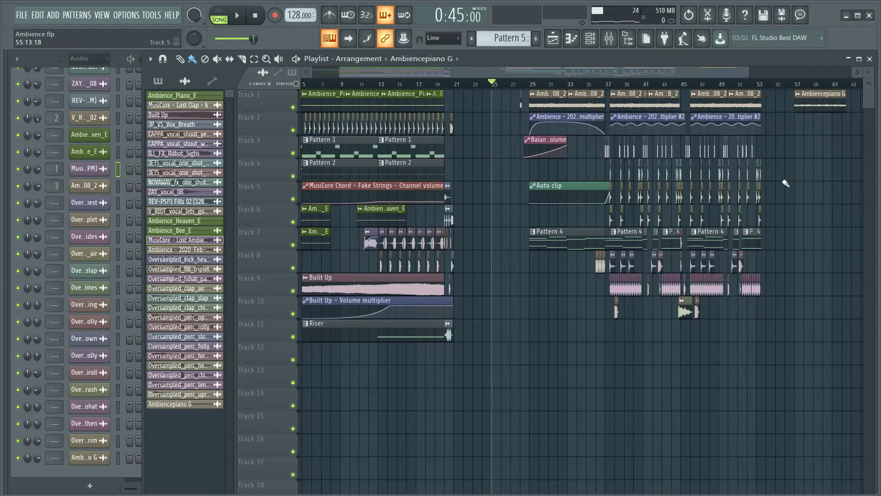
scroll(655, 87, "up", 3)
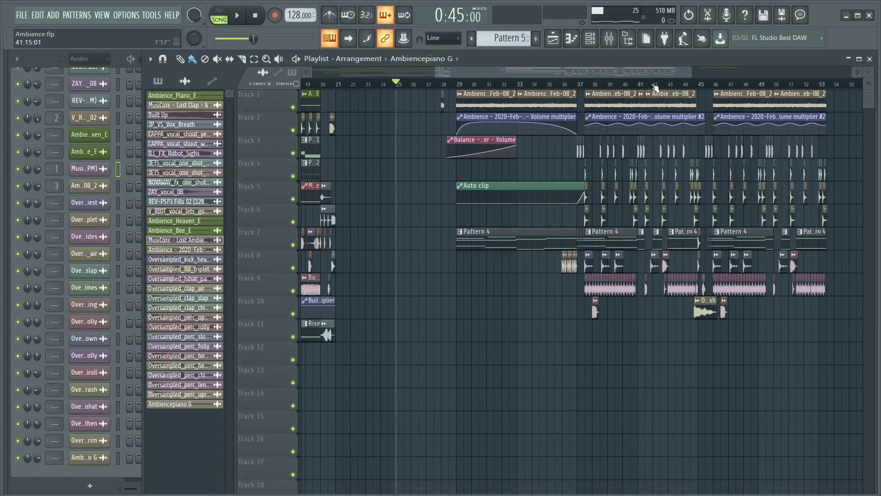
scroll(655, 85, "down", 2)
scroll(681, 76, "up", 3)
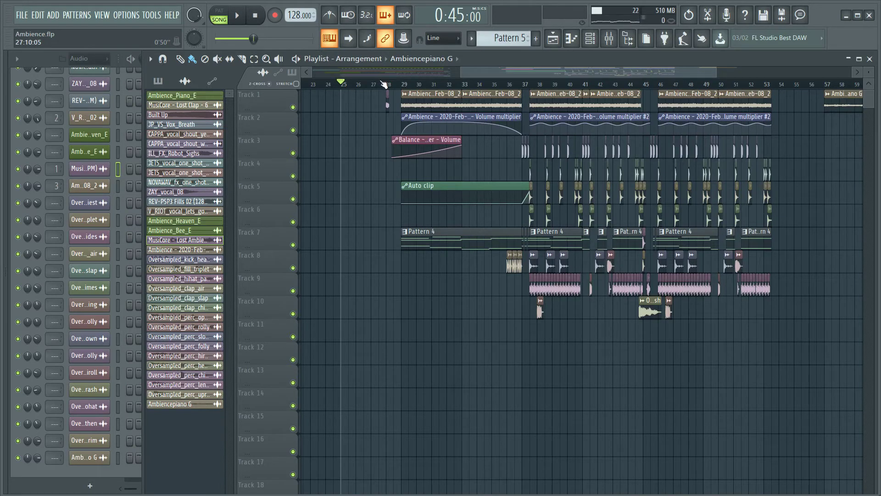
scroll(384, 84, "up", 5)
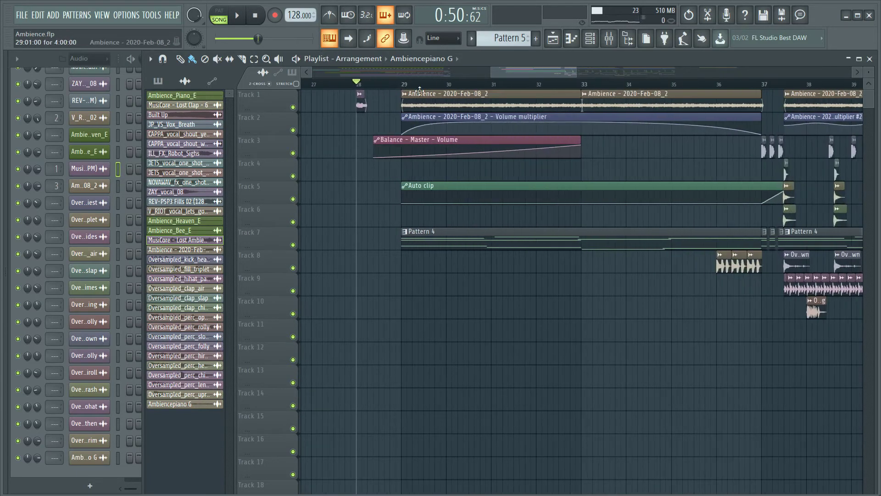
left_click(402, 85)
right_click(292, 107)
key("space")
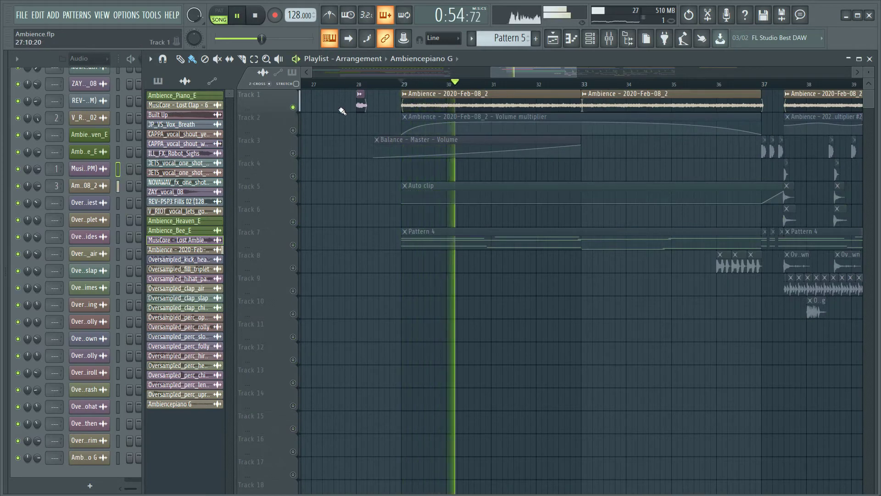
key("space")
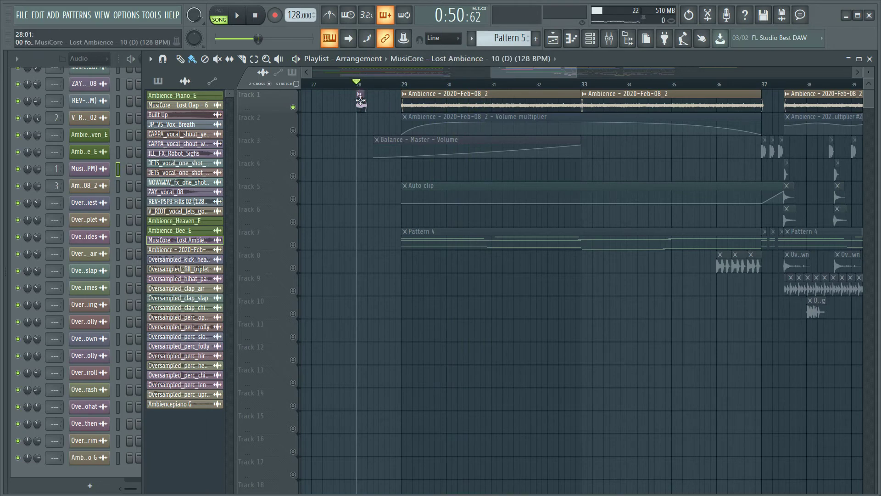
Step: Examine the sample settings of the short MusiCore Lost Ambience clip at bar 28 on Track 1
double_click(360, 100)
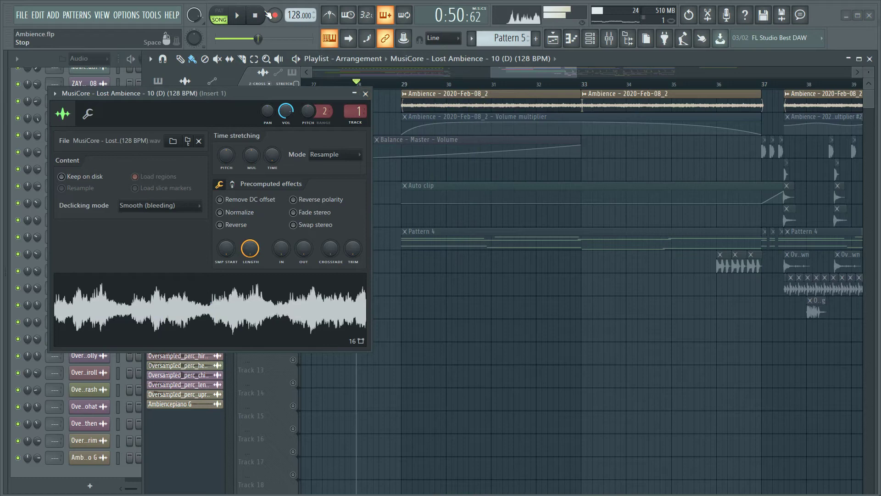
left_click(365, 93)
scroll(370, 85, "up", 5)
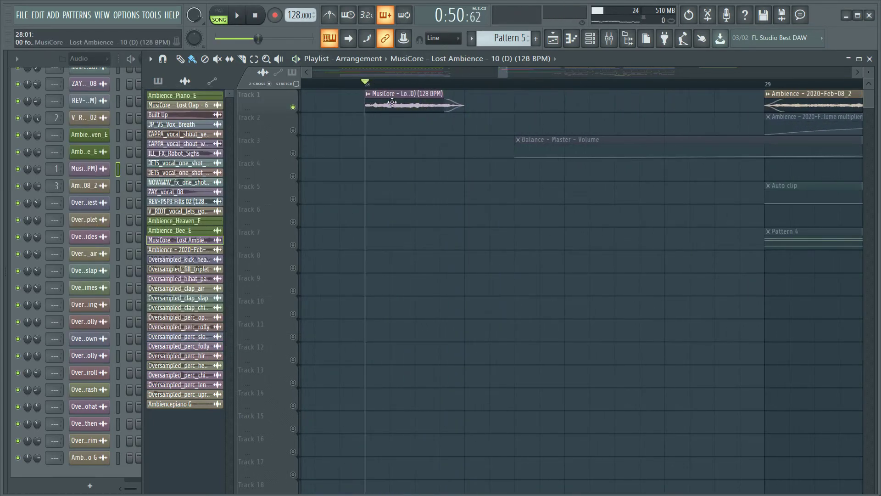
double_click(385, 94)
double_click(362, 111)
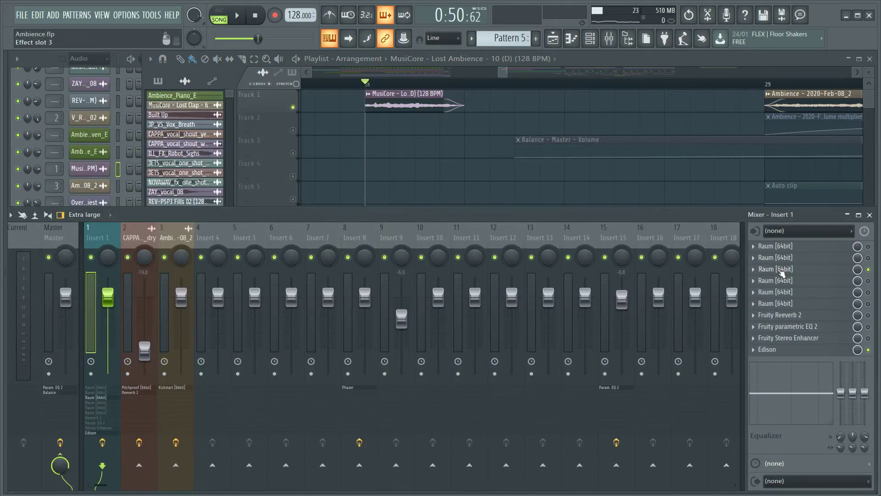
Step: Open Edison and the Raum in slot 3 of Insert 1, and play the MusiCore clip into the frozen reverb
left_click(800, 349)
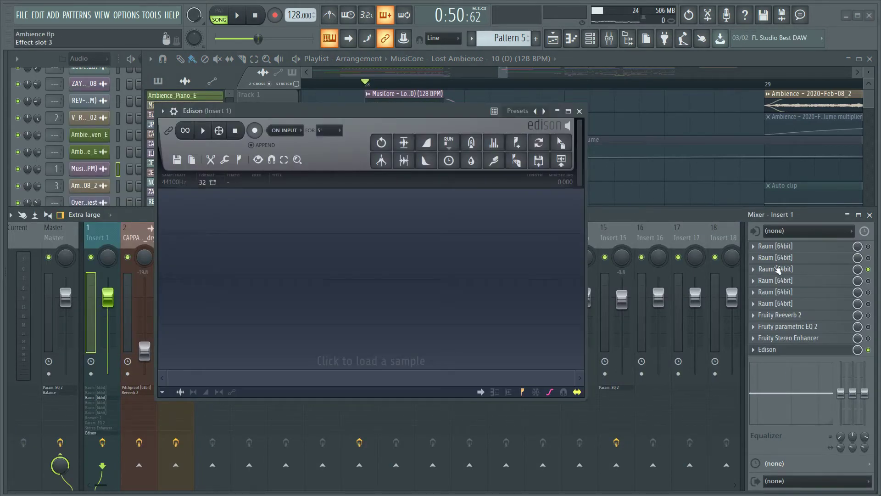
left_click(777, 270)
left_click(237, 16)
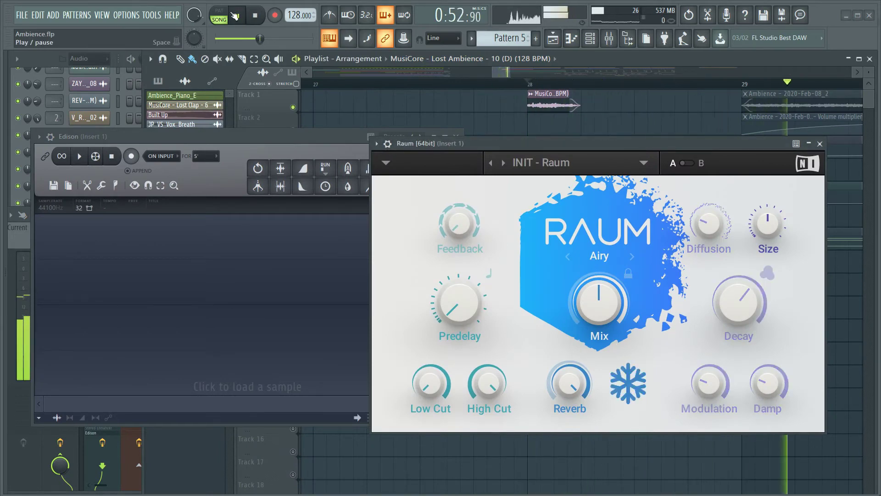
left_click_drag(221, 140, 268, 128)
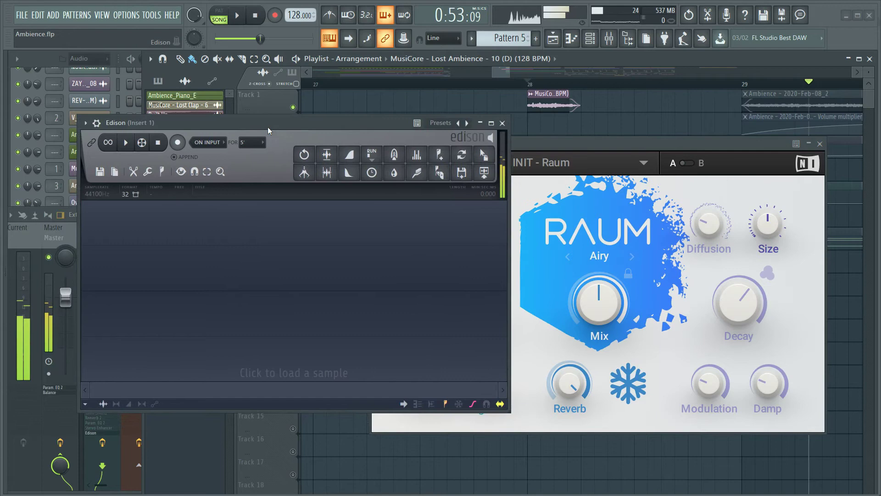
Step: Record about 7.6 seconds of the frozen reverb in Edison and place the recording on Track 10 at bar 27
left_click(178, 142)
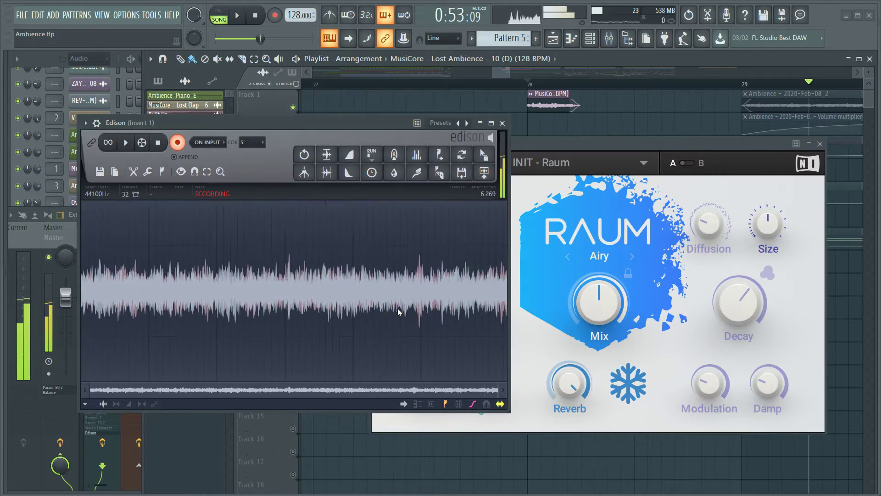
left_click(178, 143)
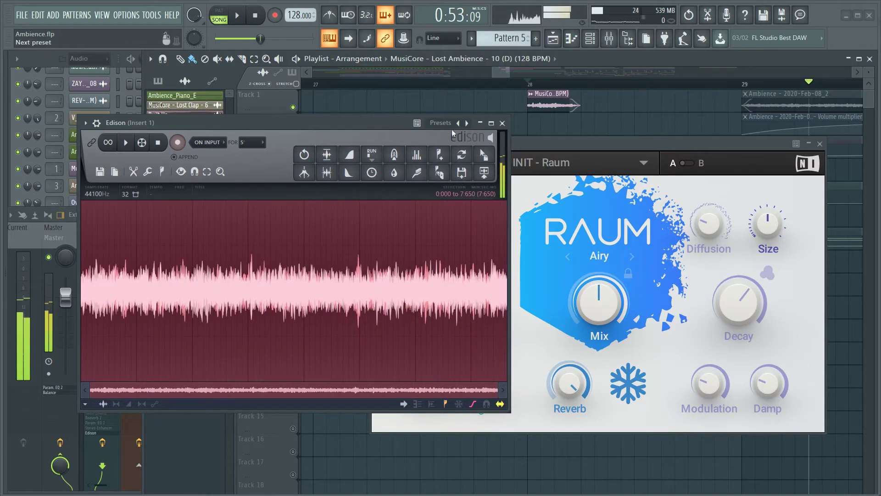
left_click(825, 147)
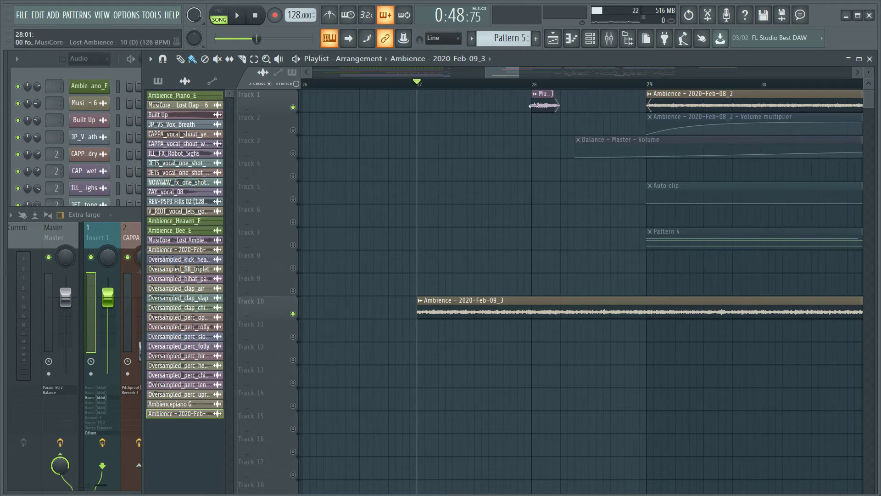
Step: Move the new recording on Track 10 so it ends at bar 29, and play it from just before bar 25
scroll(495, 87, "down", 2)
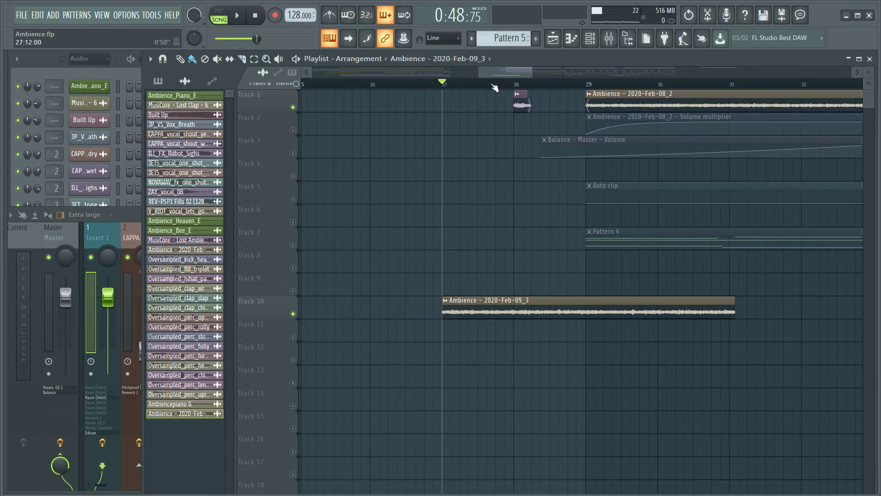
scroll(495, 87, "down", 2)
left_click(407, 83)
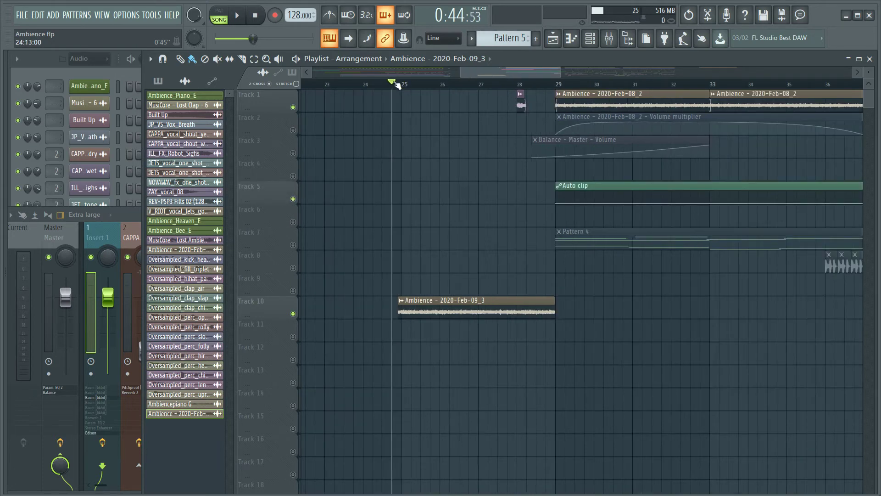
key("space")
Step: Play the existing ambience clips on Track 1 from bar 29 for comparison
key("space")
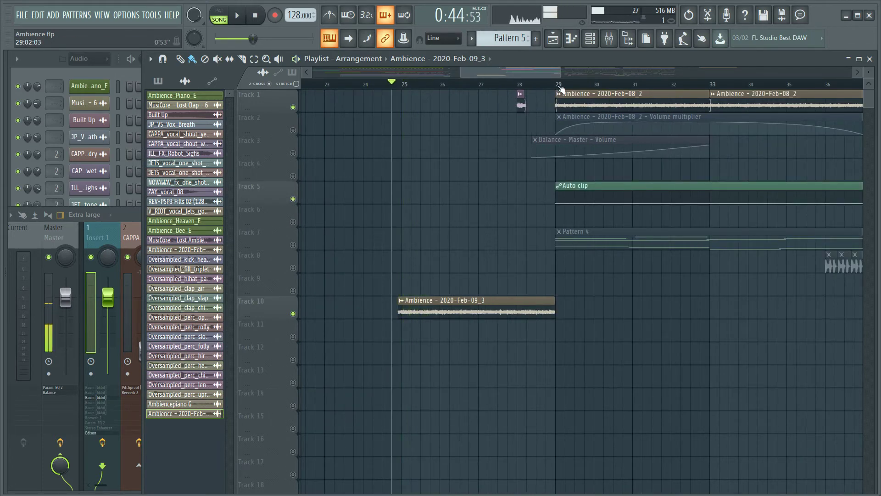
left_click(561, 85)
key("space")
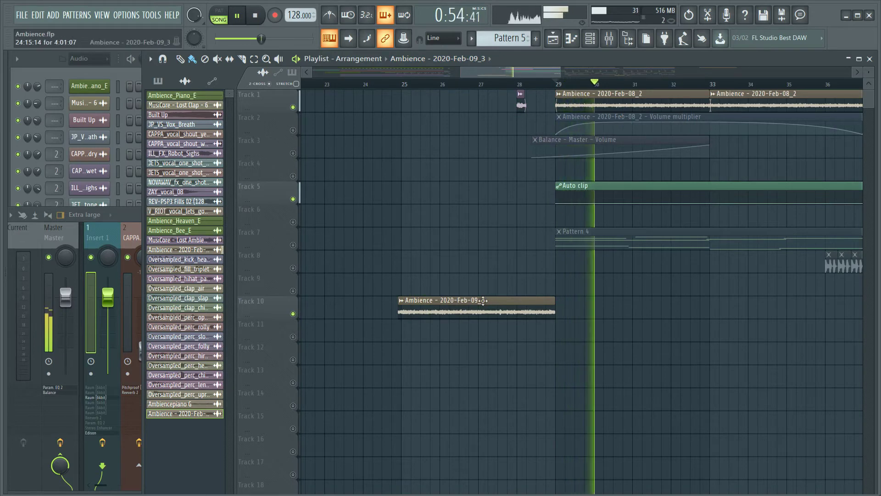
key("space")
Step: Unsolo the playlist tracks and move the new ambience recording to Track 5 just after bar 21
scroll(436, 310, "down", 3)
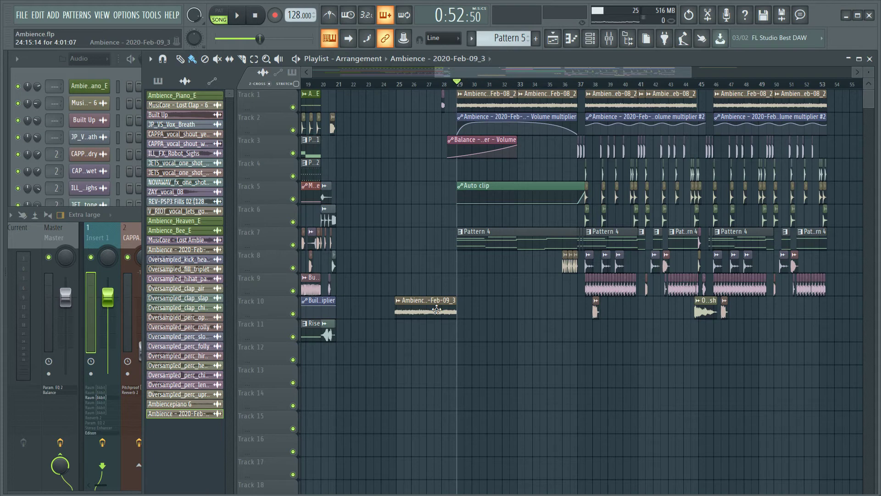
left_click_drag(407, 306, 377, 191)
Step: Mute Track 1 and play the arrangement from bar 29 without its ambience clips
left_click_drag(457, 72, 514, 72)
scroll(504, 86, "up", 1)
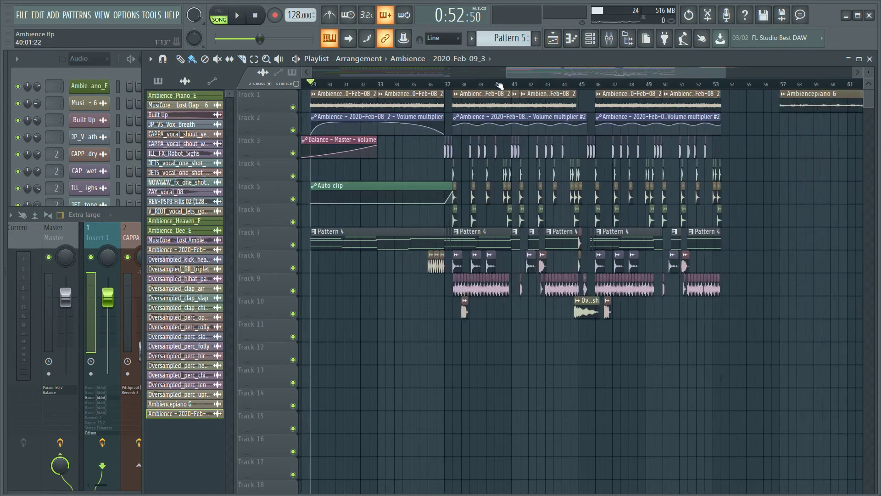
left_click(293, 107)
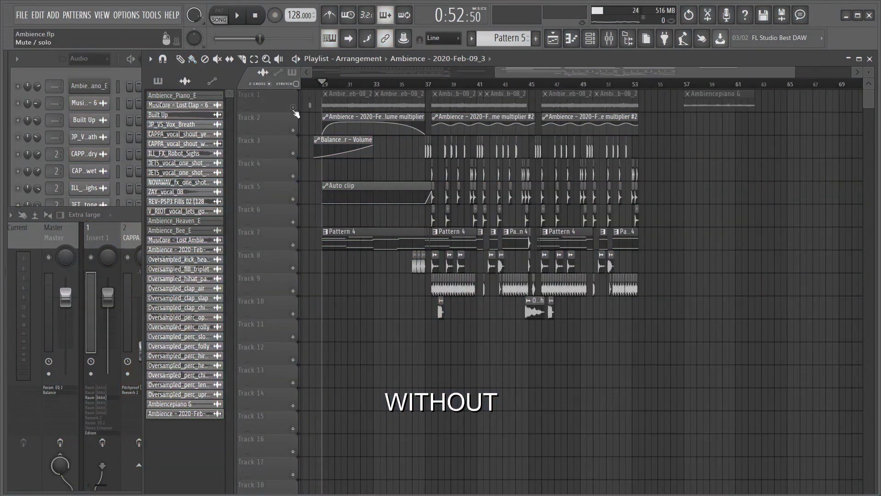
key("space")
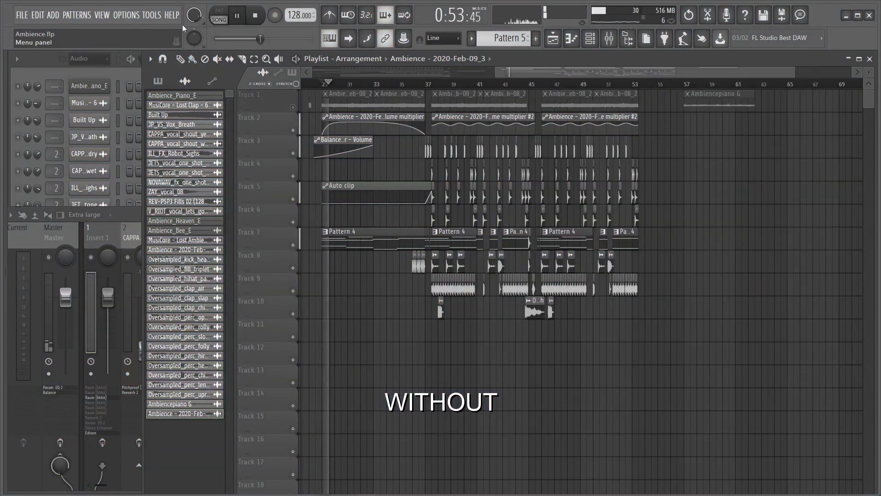
right_click(196, 12)
left_click(216, 18)
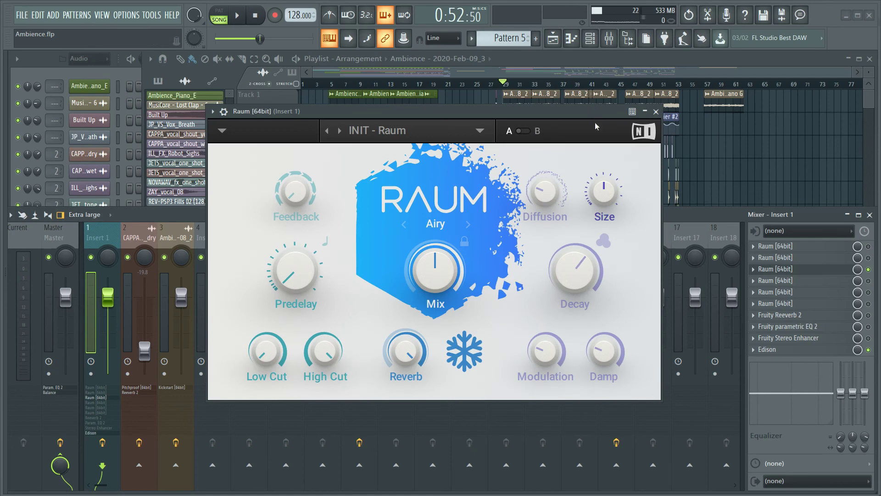
Step: Close the Raum window and bring the playlist back in front of the mixer
left_click_drag(398, 119, 334, 109)
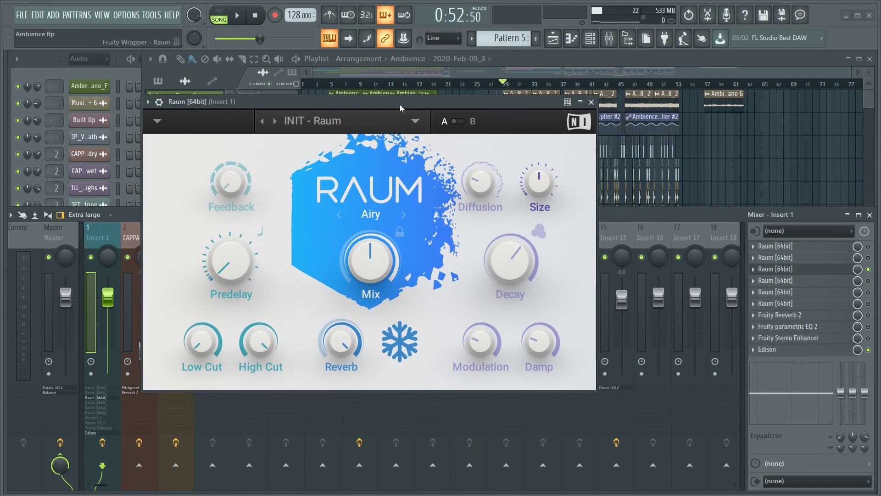
left_click_drag(400, 108, 421, 123)
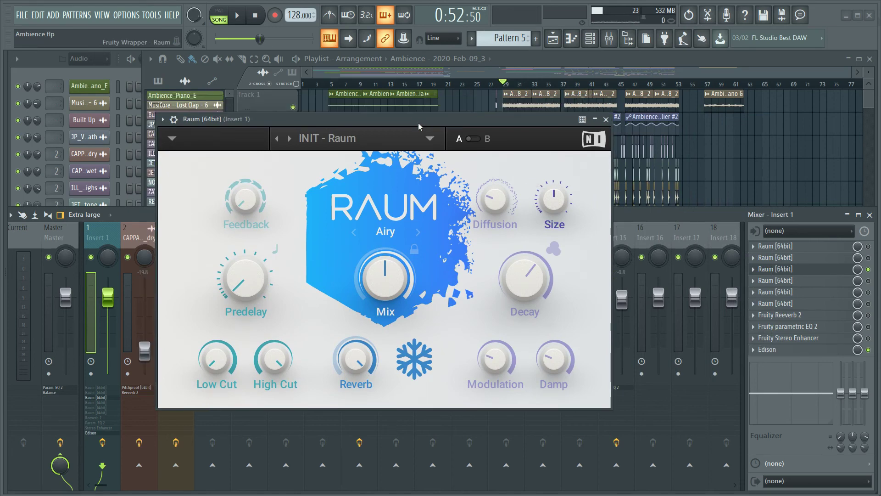
left_click_drag(421, 123, 438, 118)
key("Escape")
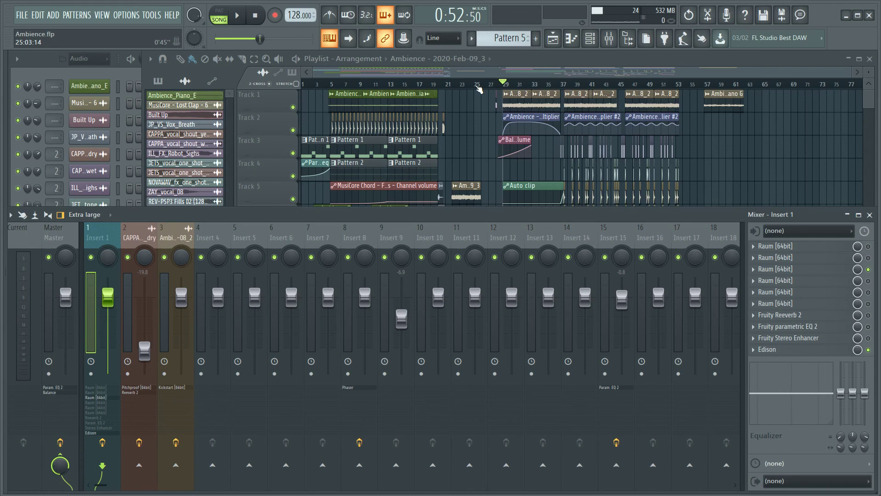
left_click(470, 146)
scroll(470, 87, "up", 1)
scroll(407, 85, "down", 1)
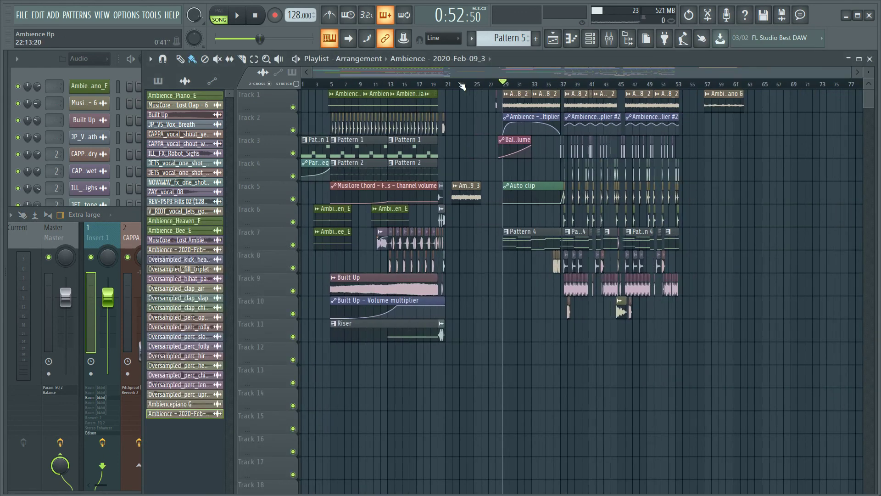
scroll(493, 87, "up", 1)
left_click_drag(489, 76, 463, 84)
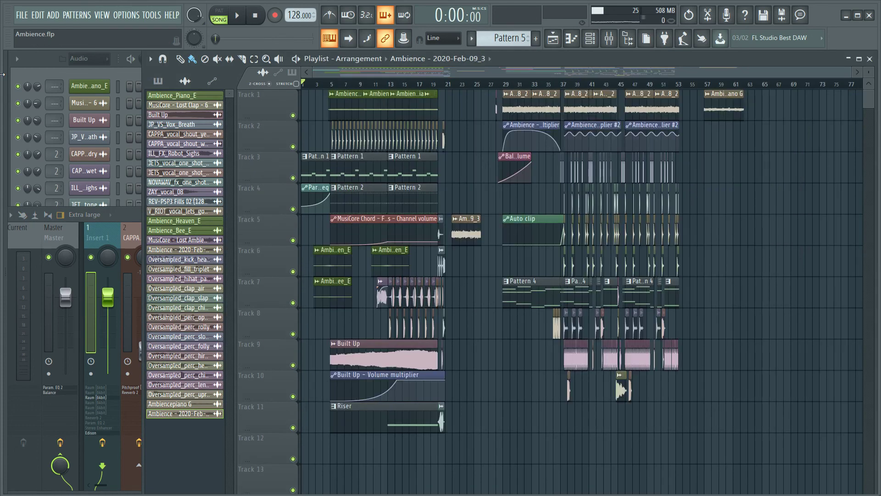